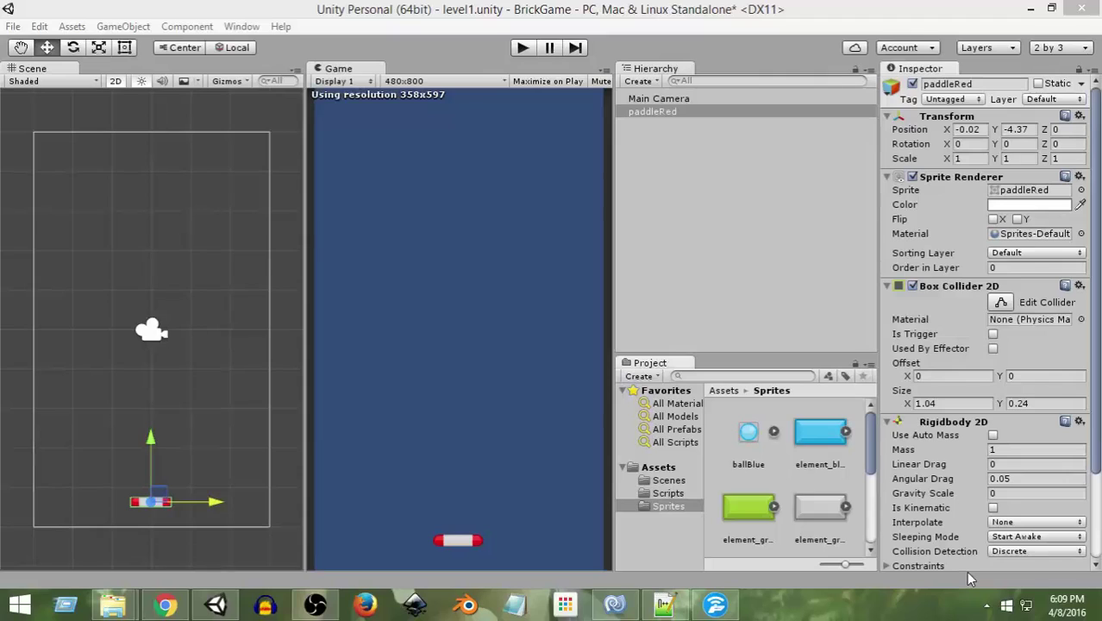
# Step: Drag the ballBlue sprite from the Sprites folder into the scene, placing it at 0, 0, 0
pyautogui.click(659, 494)
pyautogui.click(662, 506)
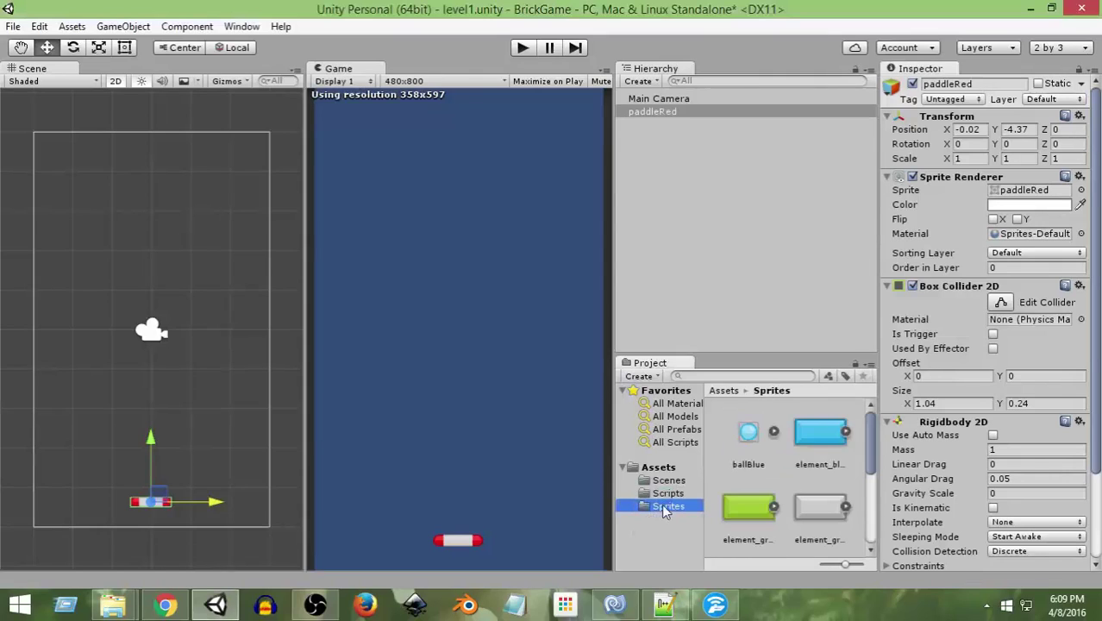
pyautogui.click(748, 432)
pyautogui.moveTo(748, 432); pyautogui.dragTo(700, 260)
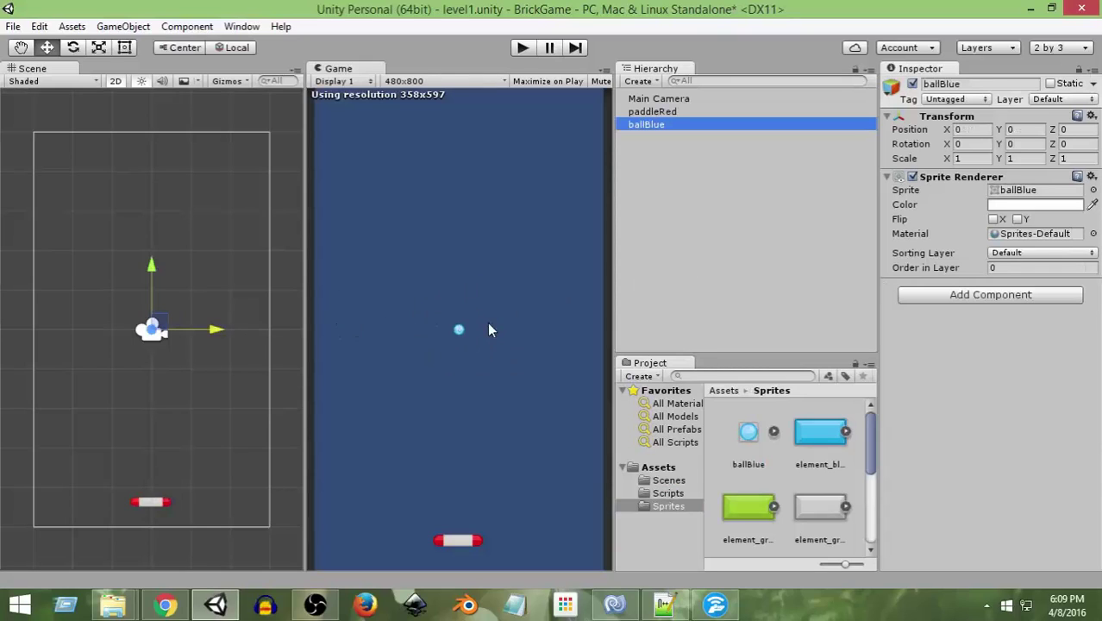
pyautogui.scroll(2, 134, 353)
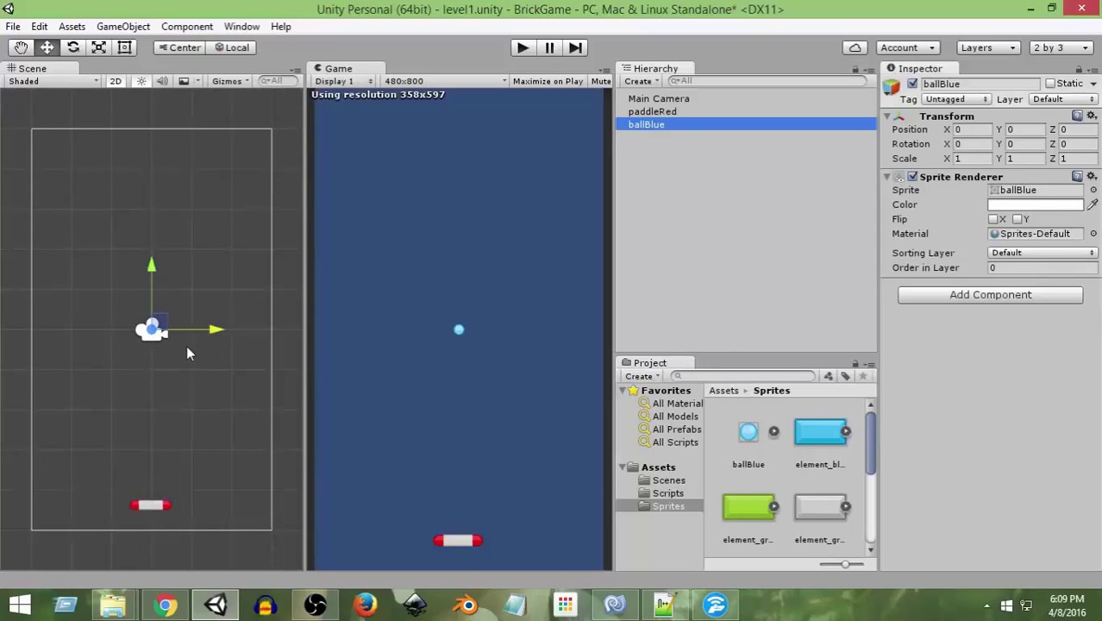
pyautogui.click(243, 82)
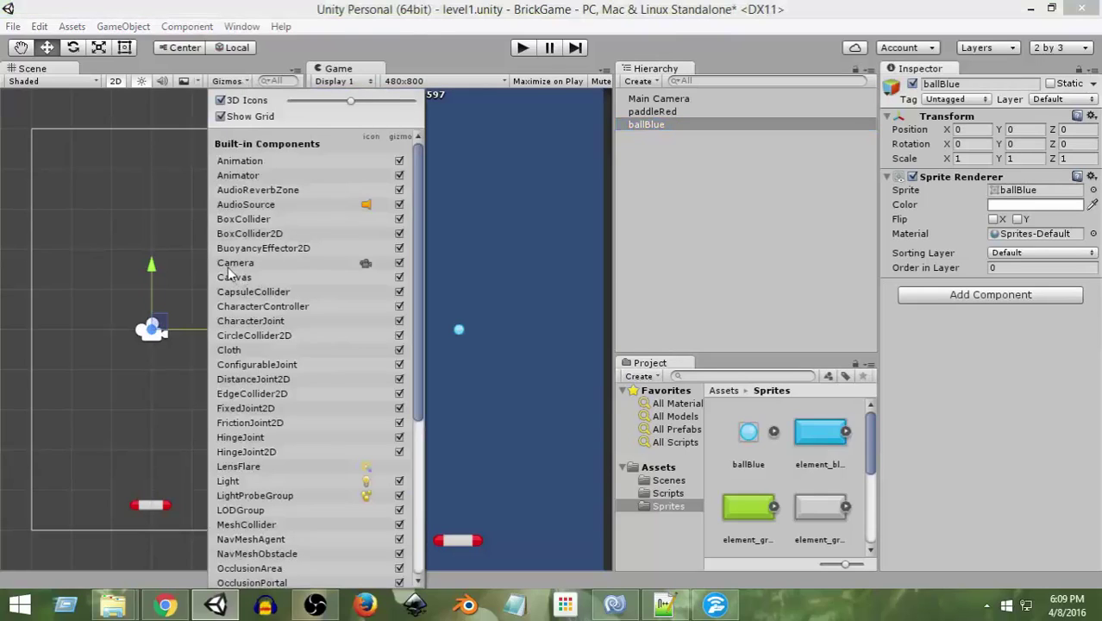
# Step: Turn off the Camera gizmo so the ballBlue object shows clearly at the scene centre
pyautogui.click(367, 263)
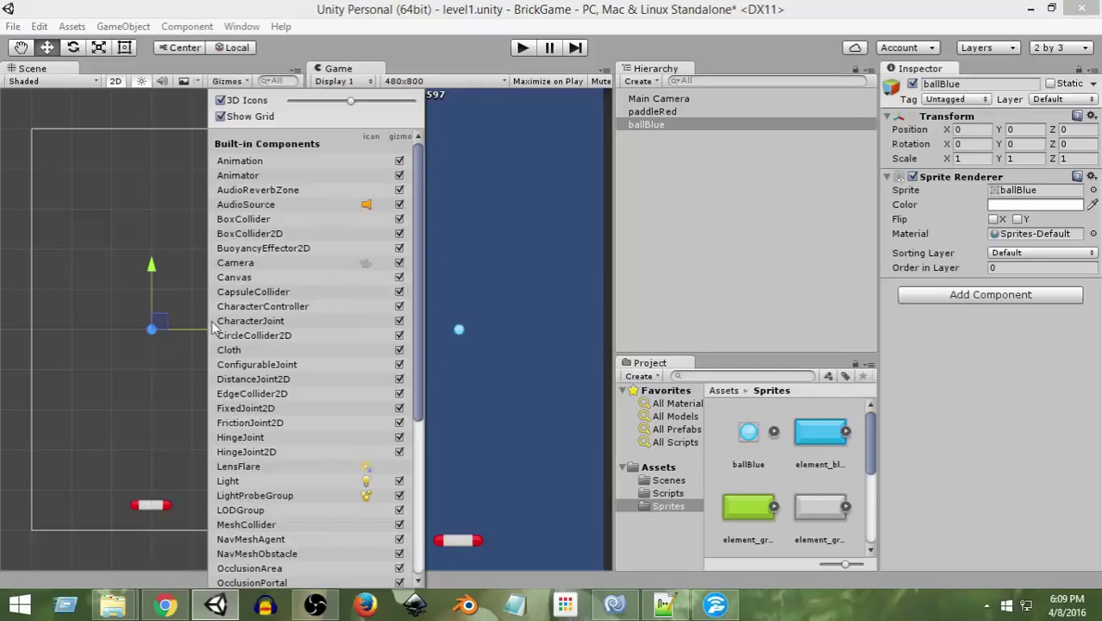
pyautogui.click(384, 86)
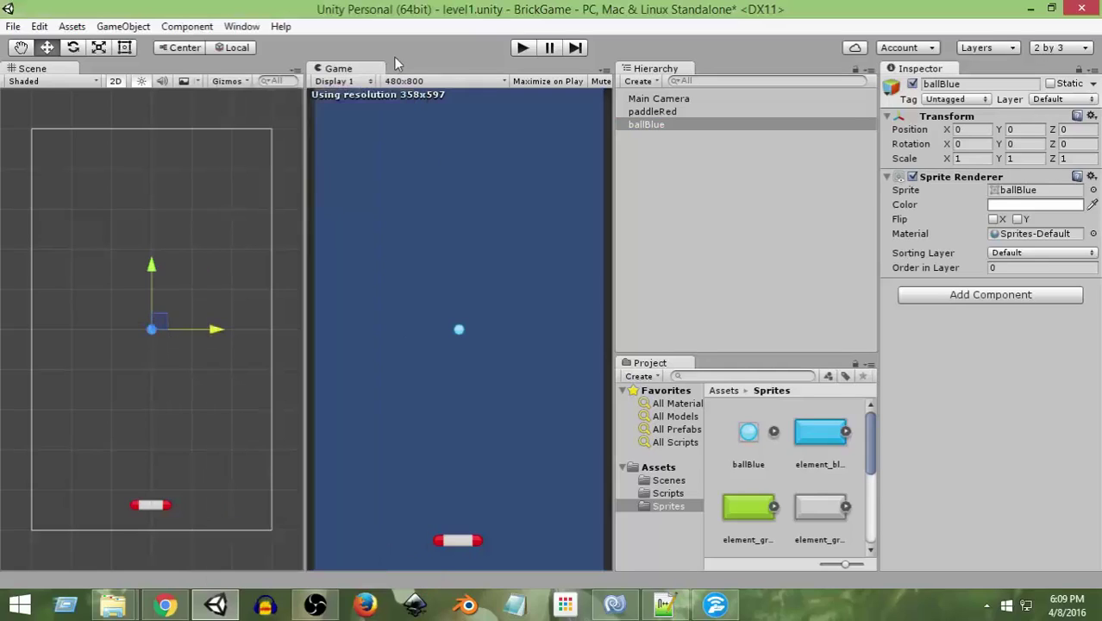
pyautogui.click(660, 170)
pyautogui.click(648, 124)
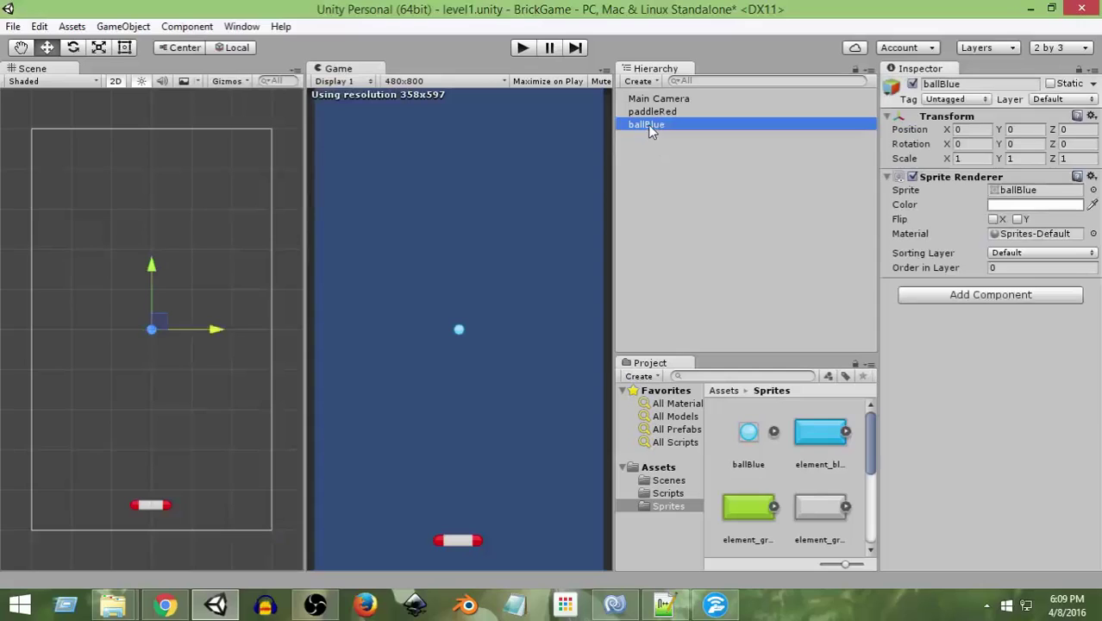
pyautogui.scroll(6, 131, 345)
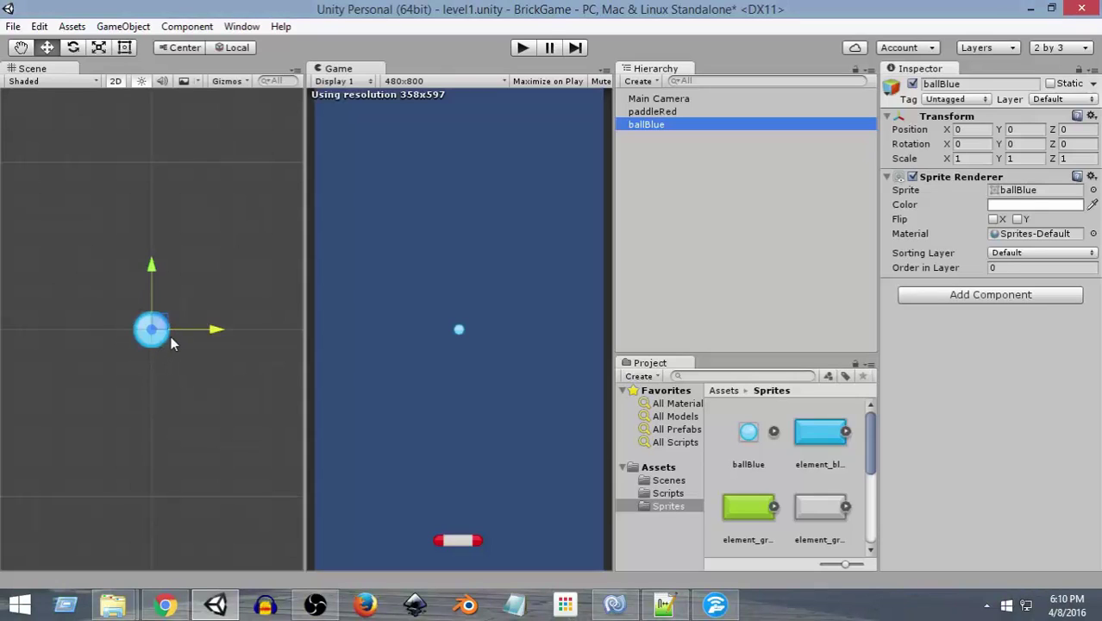
# Step: Add a Circle Collider 2D to ballBlue, giving radius 0.11 and offset 0, 0
pyautogui.click(972, 296)
pyautogui.click(960, 405)
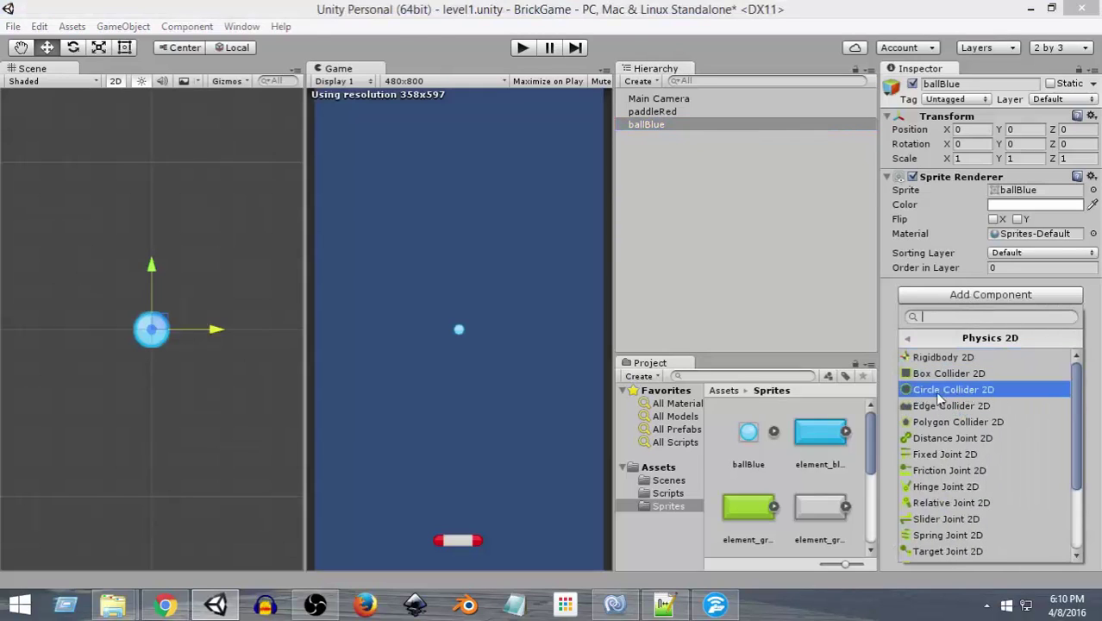
pyautogui.click(939, 394)
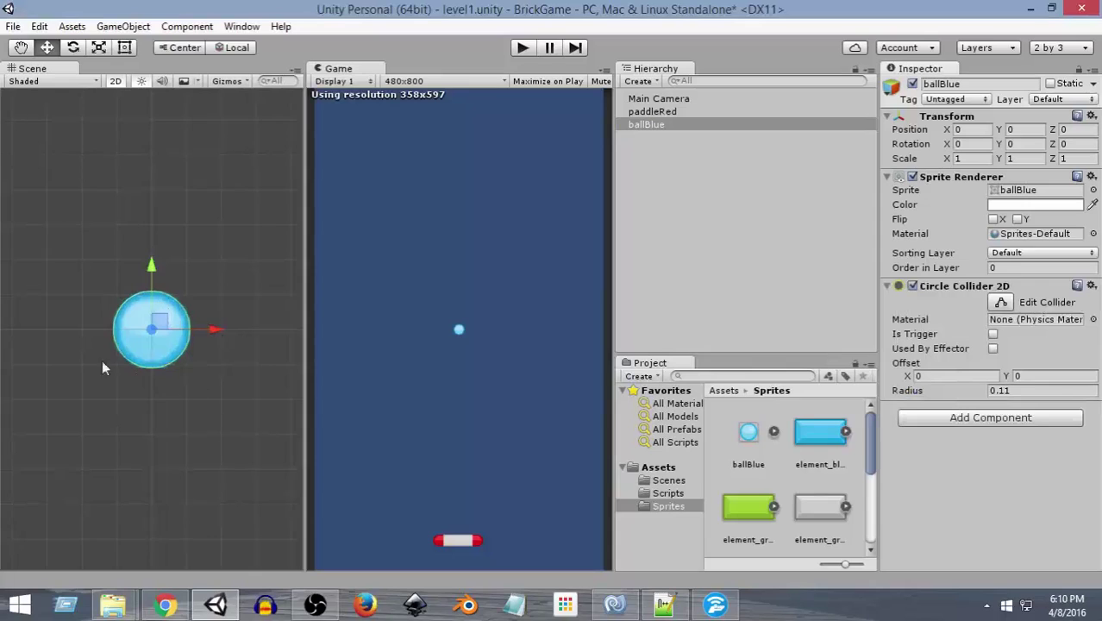
pyautogui.scroll(-3, 147, 323)
pyautogui.scroll(-2, 145, 329)
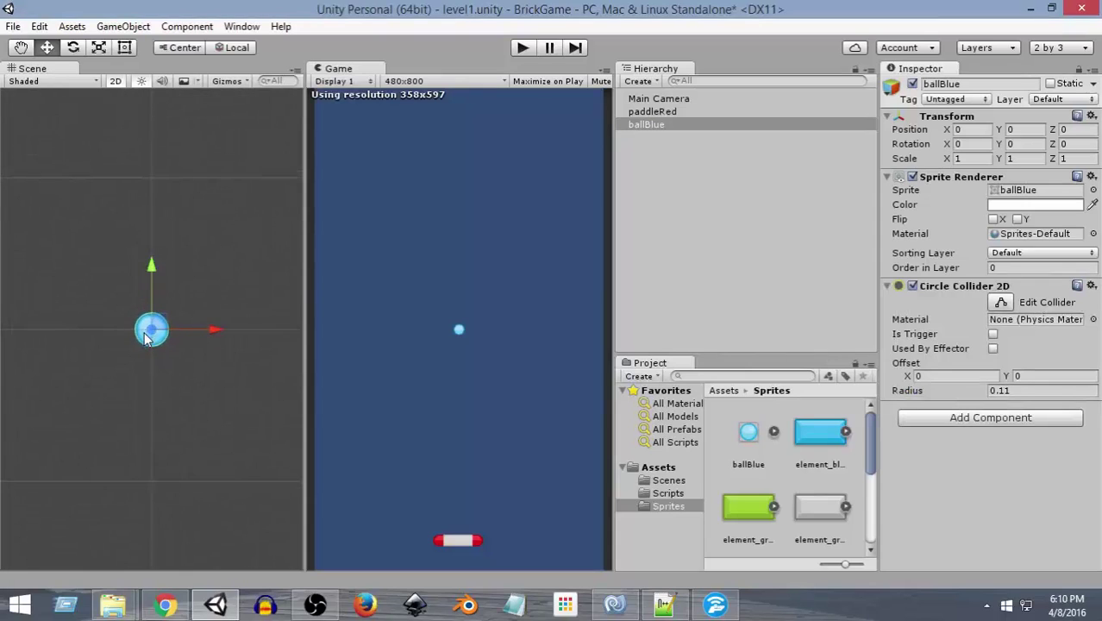
pyautogui.scroll(-5, 145, 334)
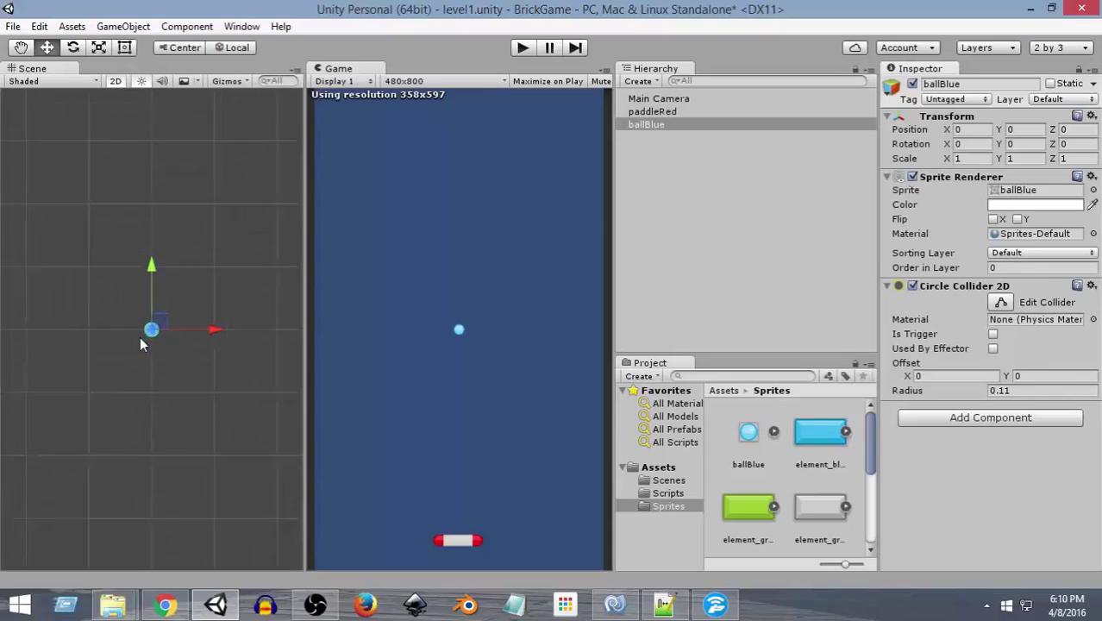
pyautogui.scroll(2, 138, 336)
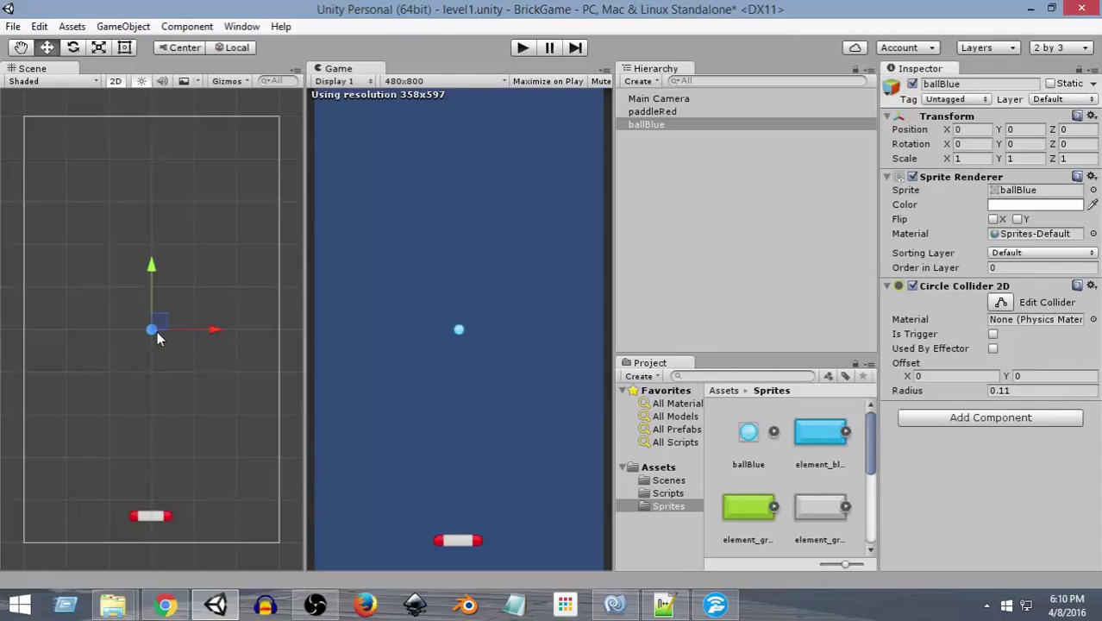
# Step: Give ballBlue a Rigidbody 2D with mass 1 and gravity scale 1
pyautogui.click(637, 129)
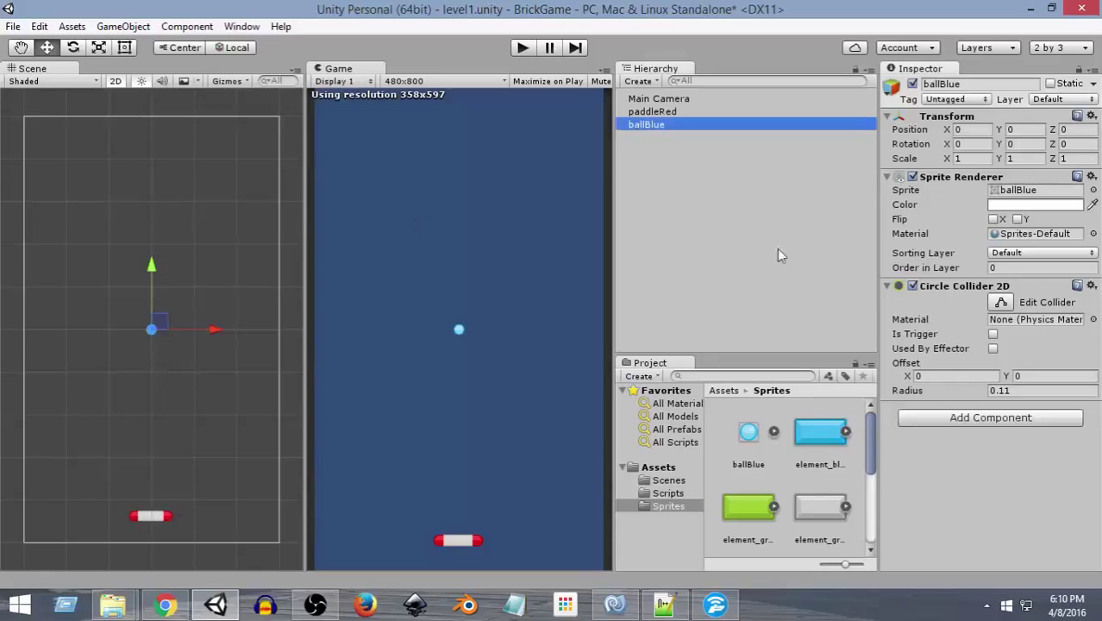
pyautogui.click(947, 423)
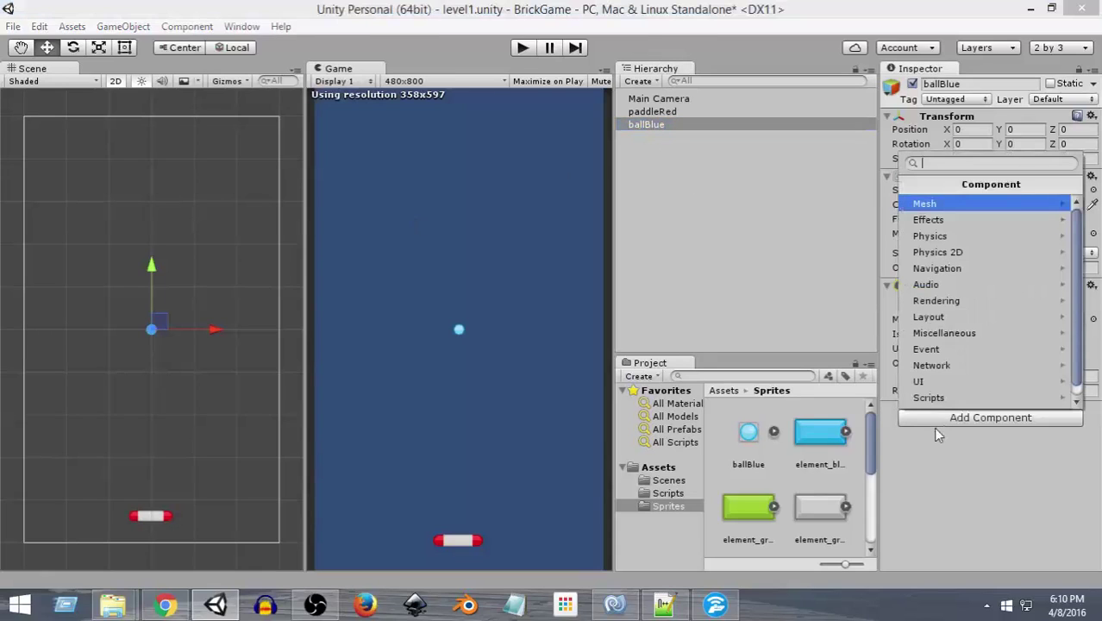
pyautogui.click(949, 250)
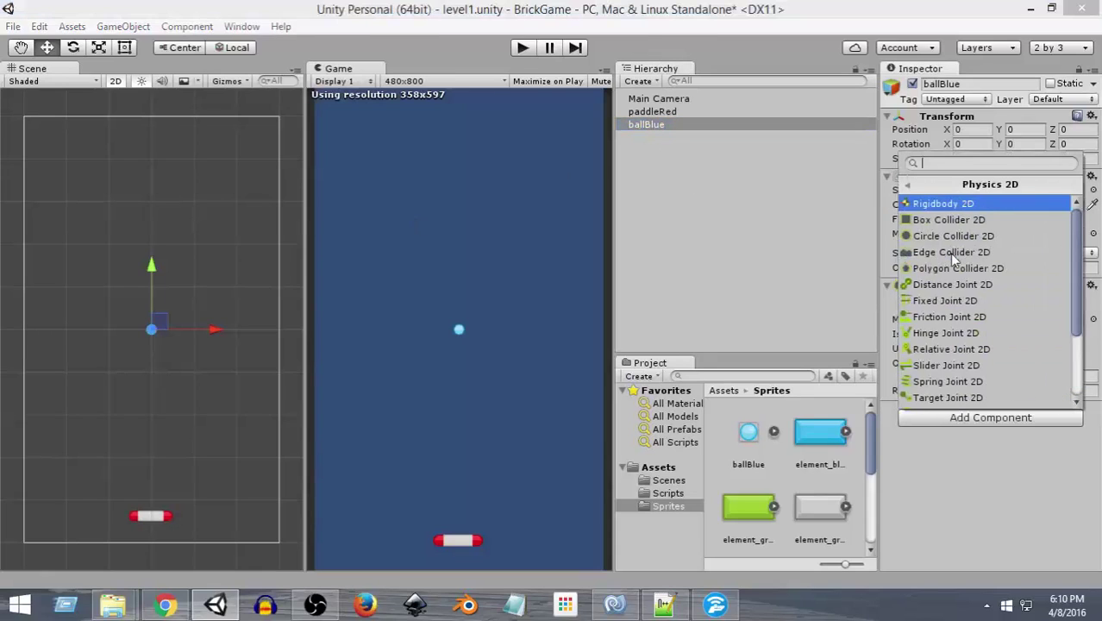
pyautogui.click(935, 204)
pyautogui.scroll(-1, 939, 237)
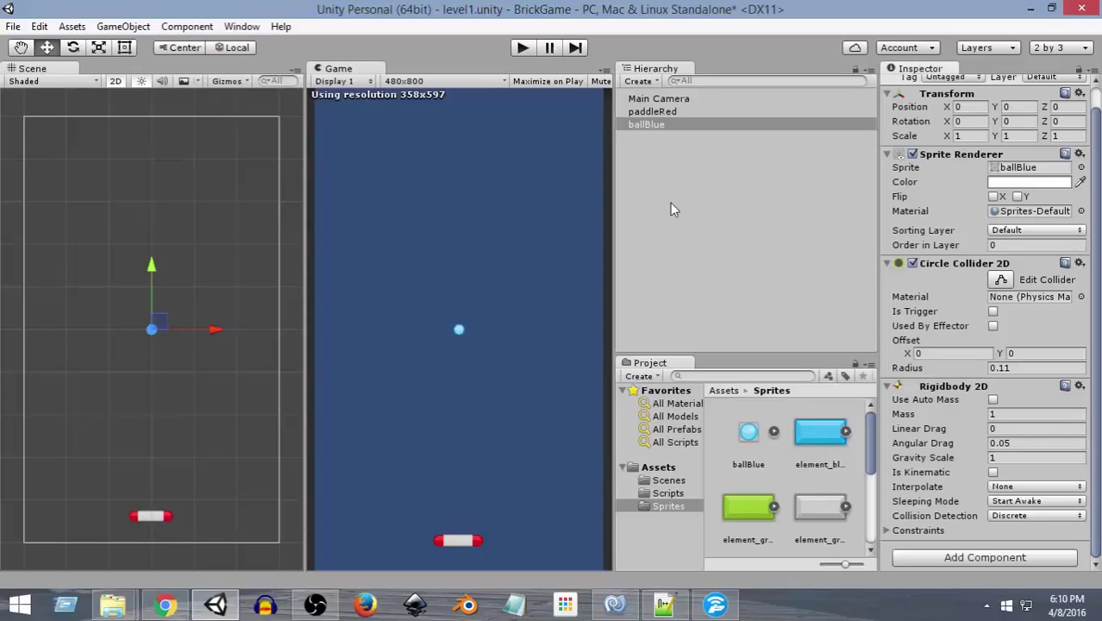
pyautogui.click(522, 48)
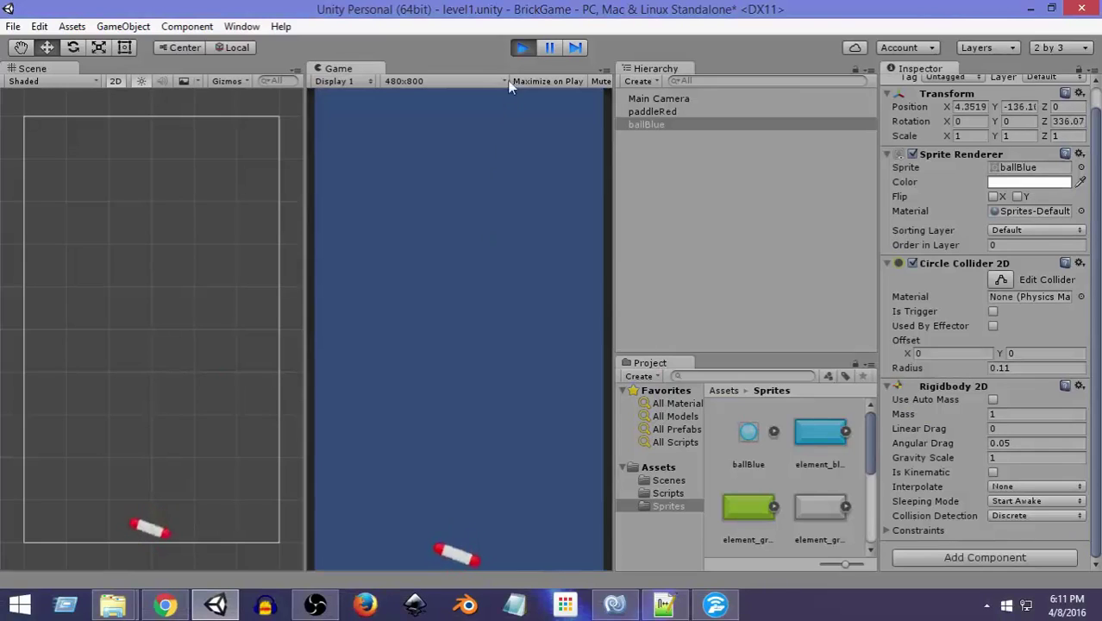
pyautogui.click(520, 50)
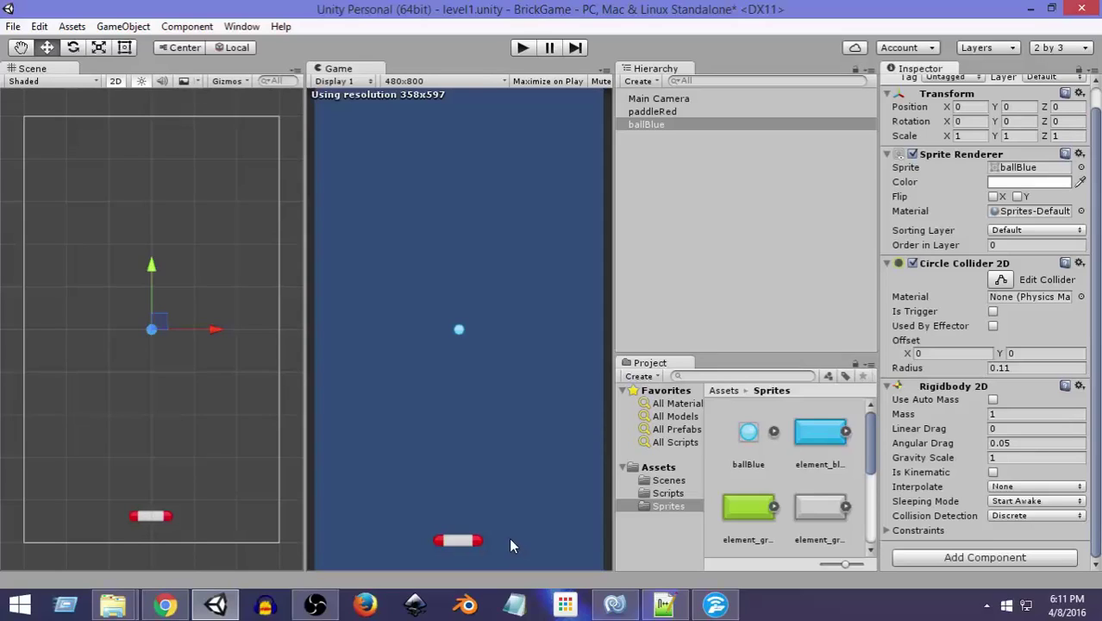
# Step: In paddleRed's Rigidbody 2D Constraints, tick Freeze Rotation Z and Freeze Position Y
pyautogui.click(640, 125)
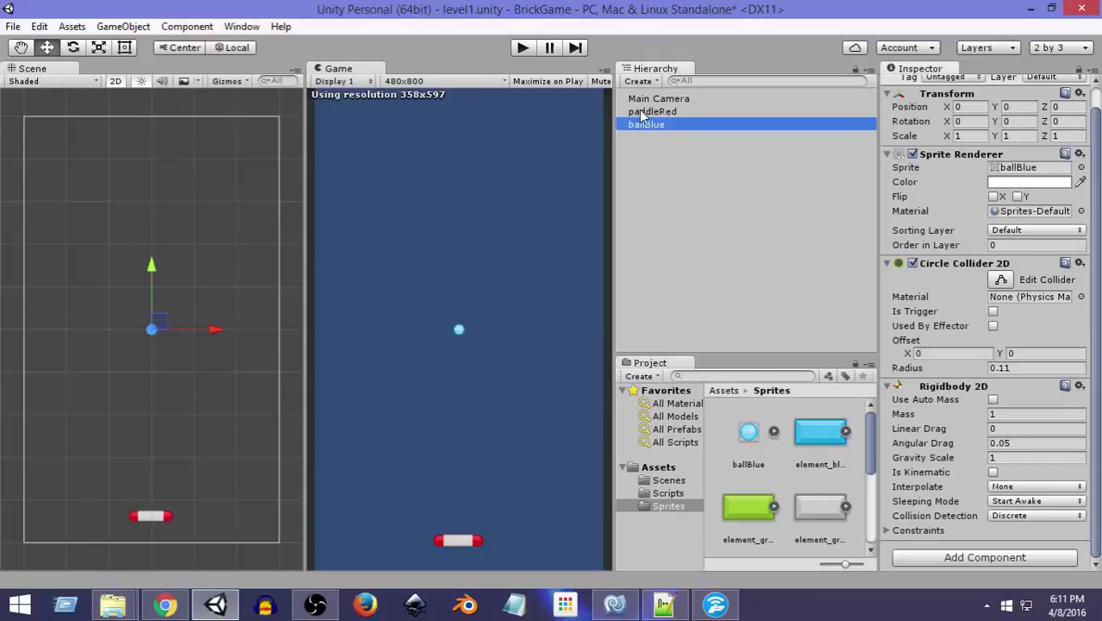
pyautogui.click(639, 112)
pyautogui.scroll(-3, 1034, 373)
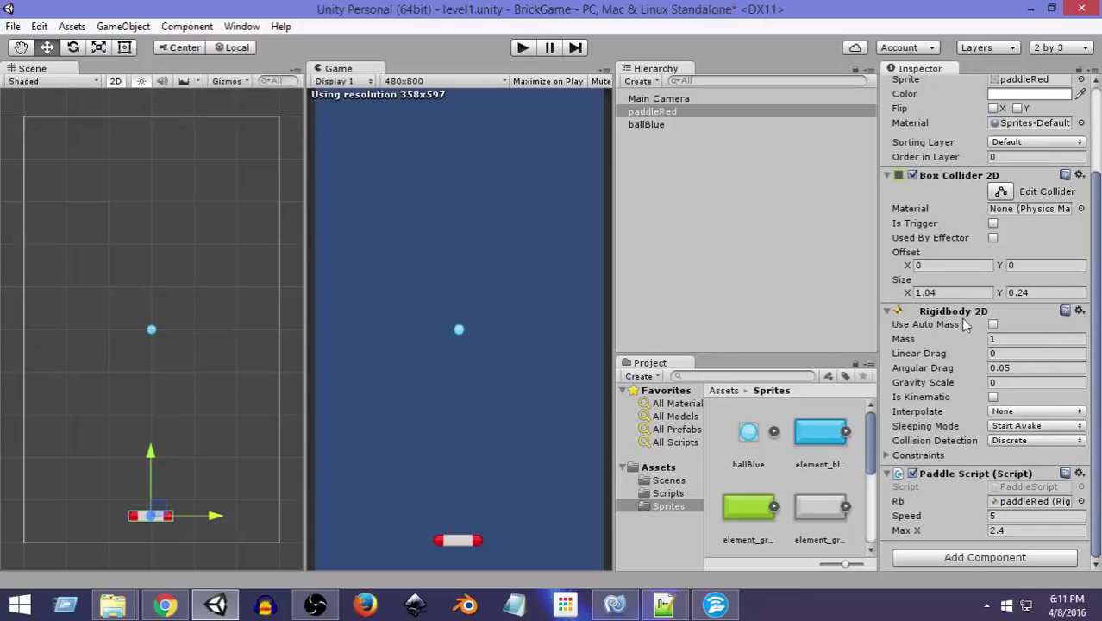
pyautogui.click(886, 455)
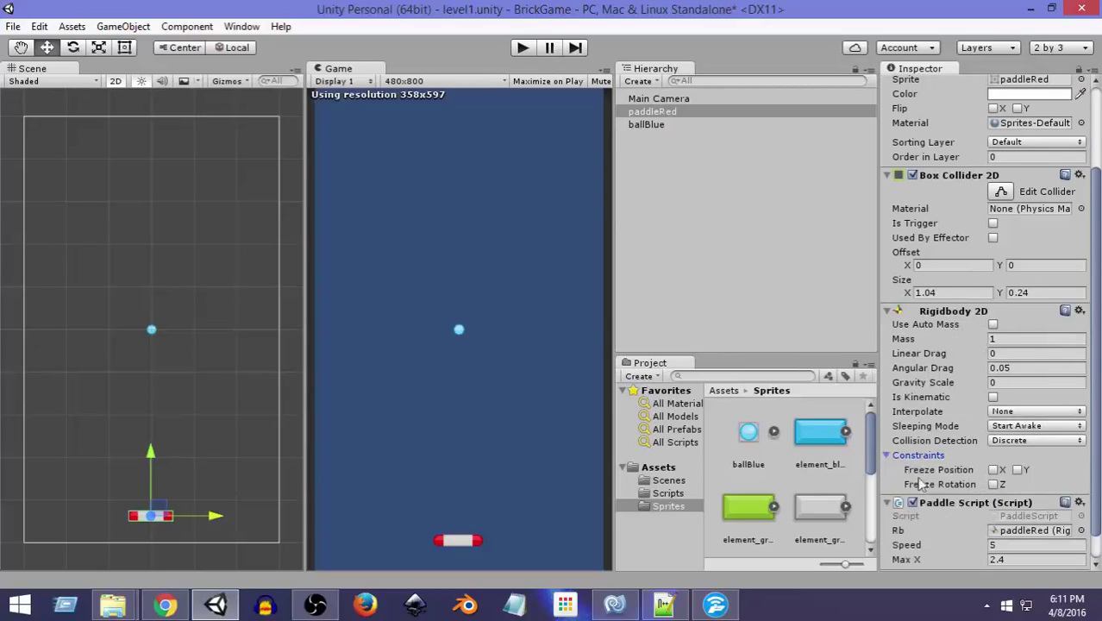
pyautogui.scroll(-2, 1100, 448)
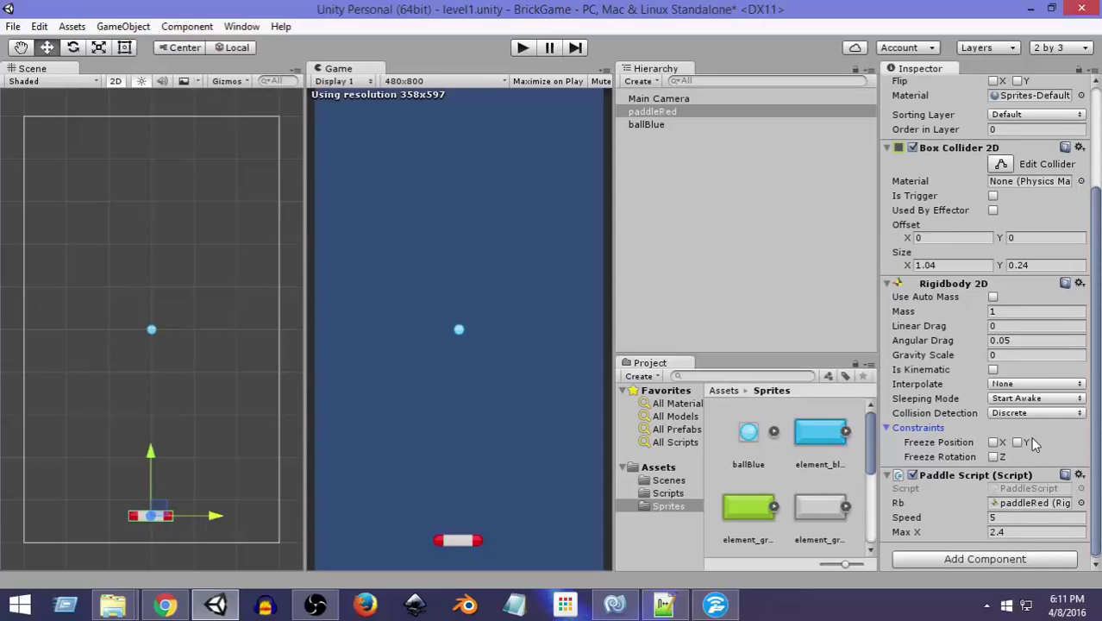
pyautogui.click(993, 457)
pyautogui.click(1017, 442)
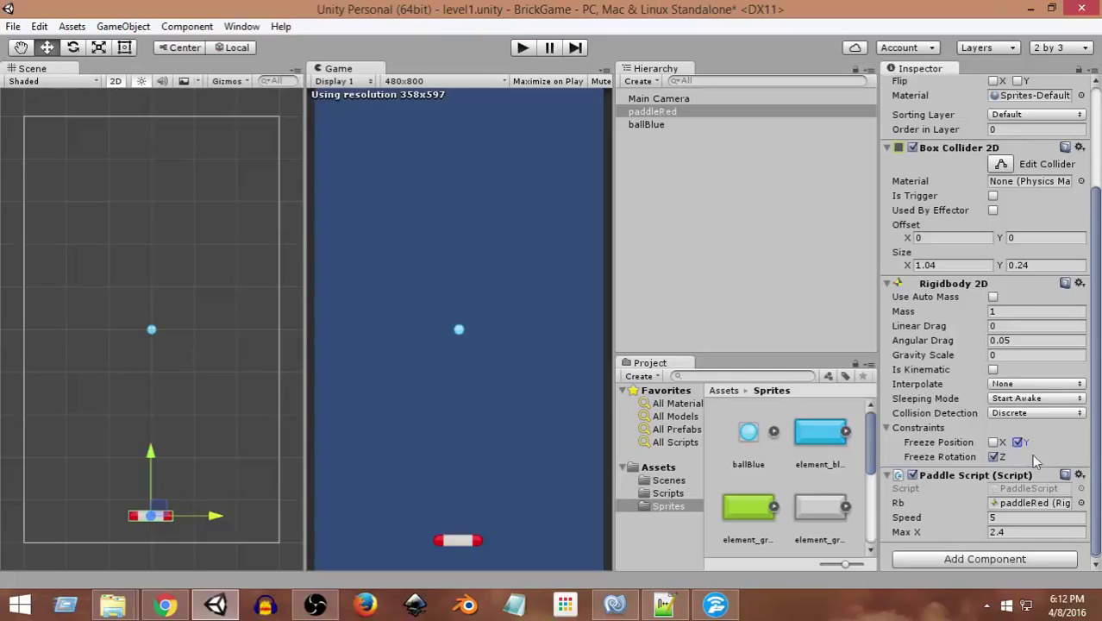
pyautogui.click(524, 49)
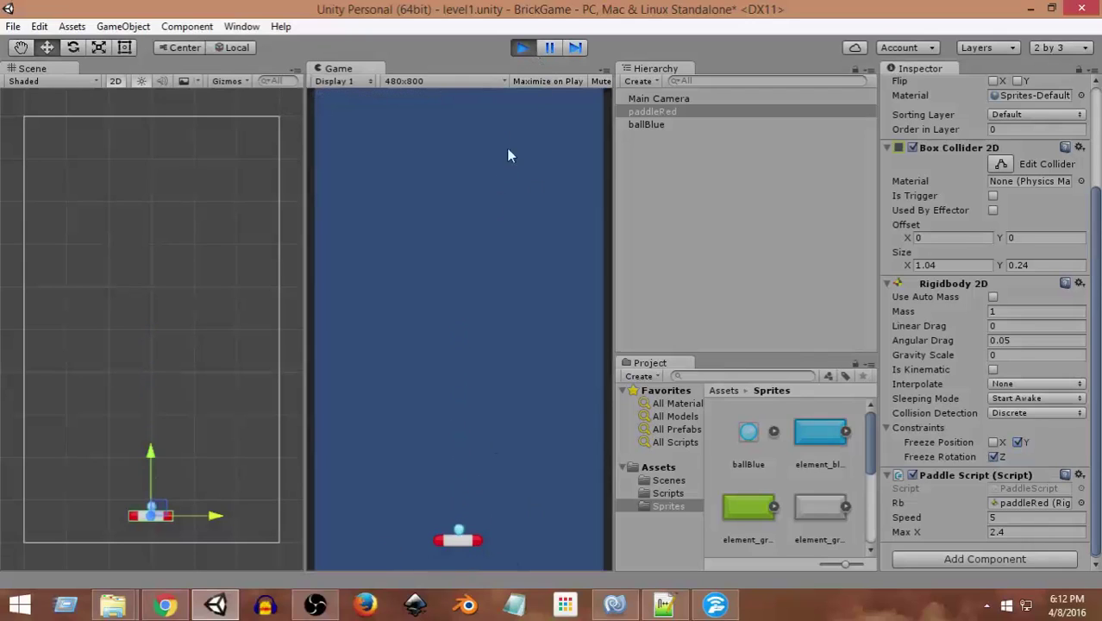
pyautogui.click(522, 48)
pyautogui.click(523, 48)
pyautogui.click(523, 48)
pyautogui.click(659, 98)
pyautogui.click(676, 112)
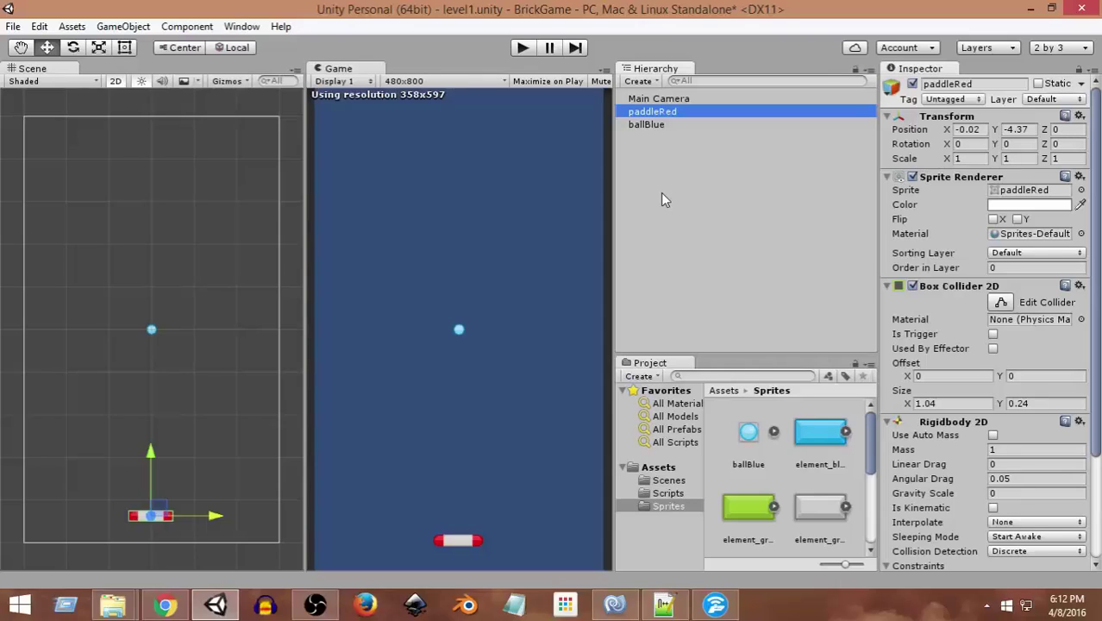
# Step: In Assets, make a new folder called physics2Dmaterial and step into it
pyautogui.click(676, 468)
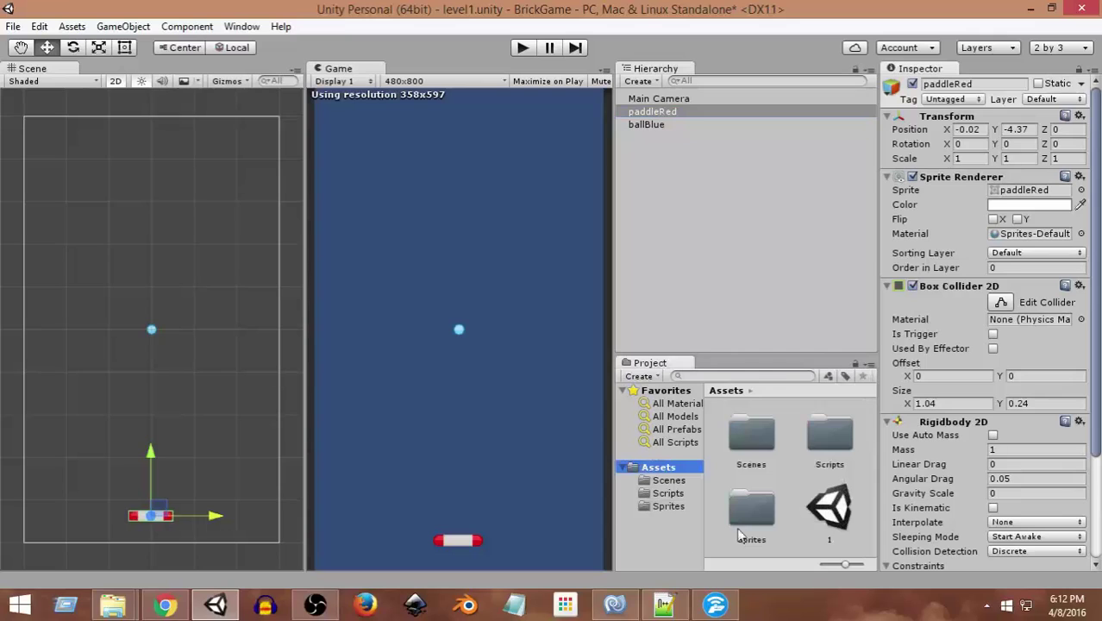
pyautogui.rightClick(714, 552)
pyautogui.moveTo(759, 252)
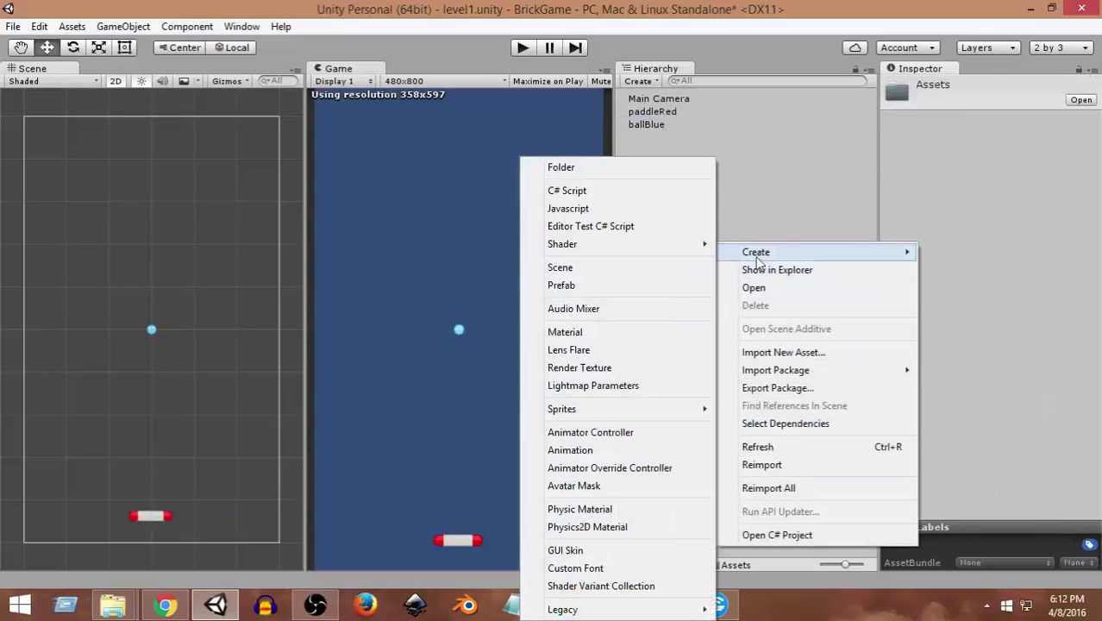
pyautogui.click(610, 169)
pyautogui.write('physic')
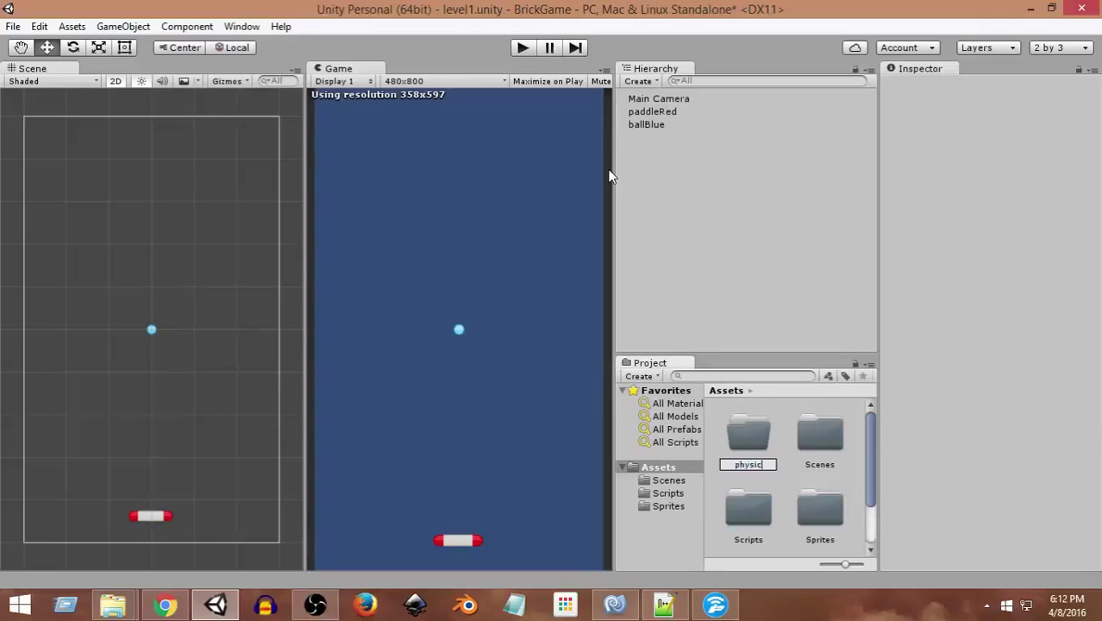
pyautogui.write('s2Dmaterial')
pyautogui.press('Return')
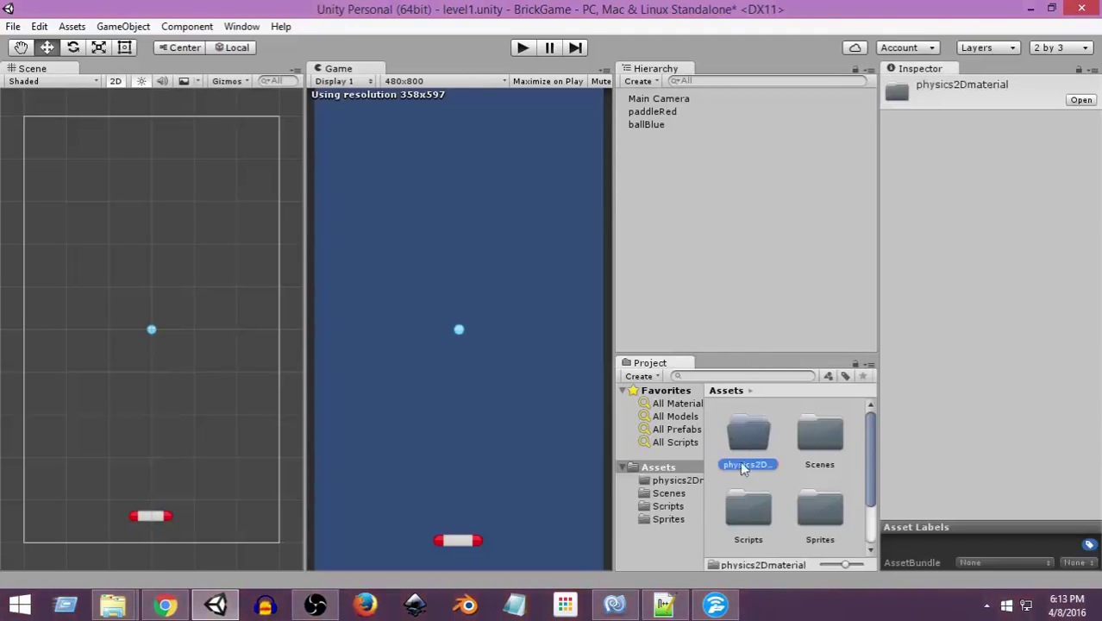
pyautogui.click(686, 481)
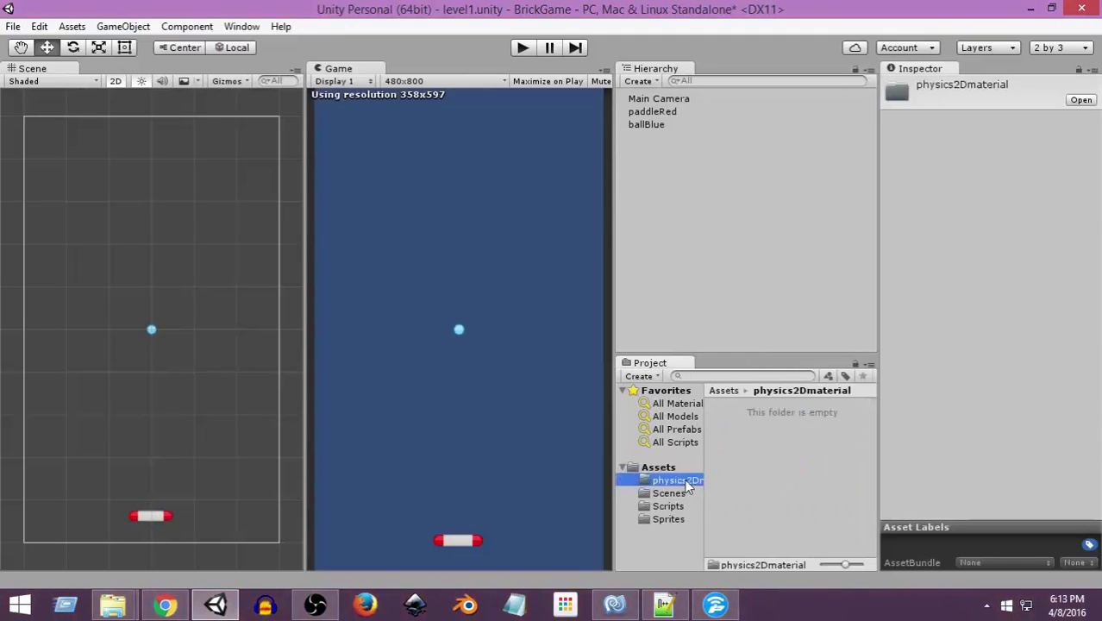
# Step: Create a Physics2D Material asset named Bouncy in the physics2Dmaterial folder
pyautogui.rightClick(759, 446)
pyautogui.moveTo(942, 152)
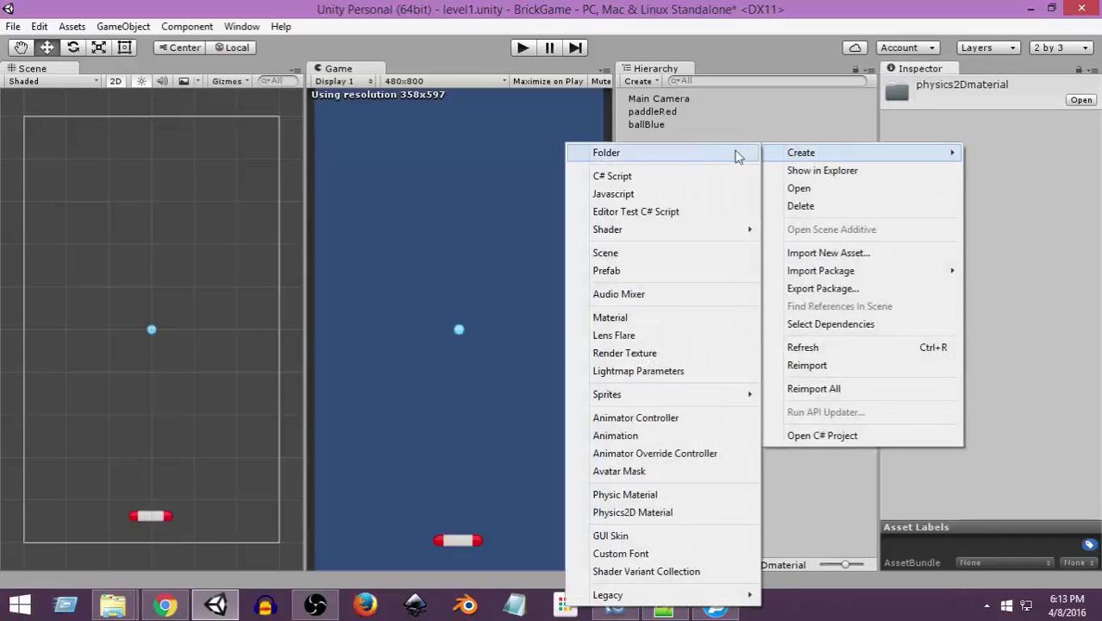
pyautogui.click(638, 514)
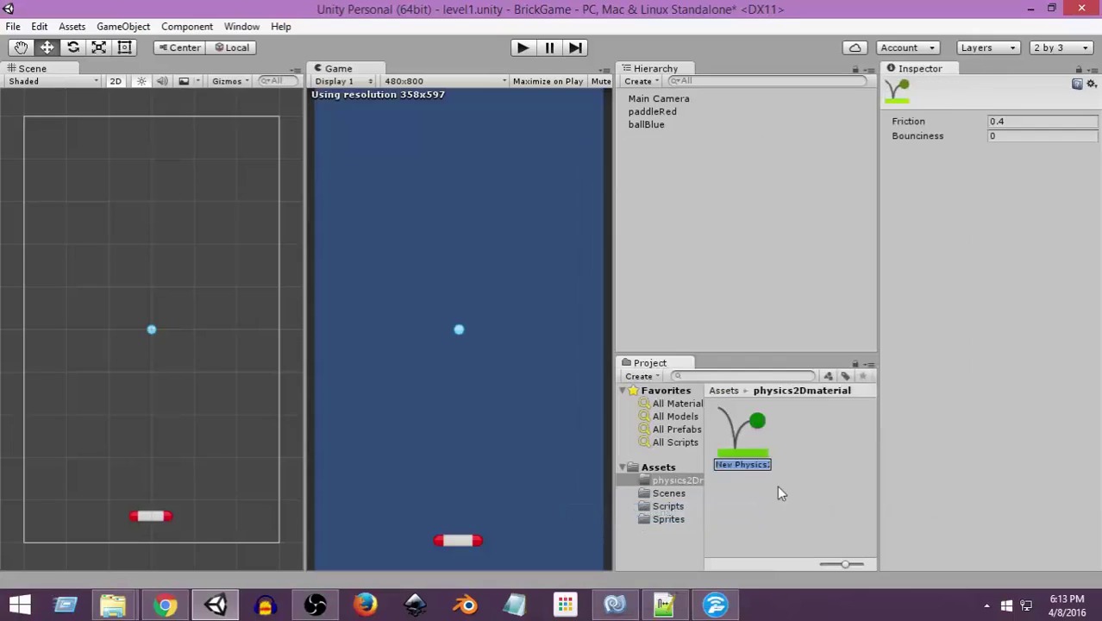
pyautogui.write('Bouncy')
pyautogui.press('Return')
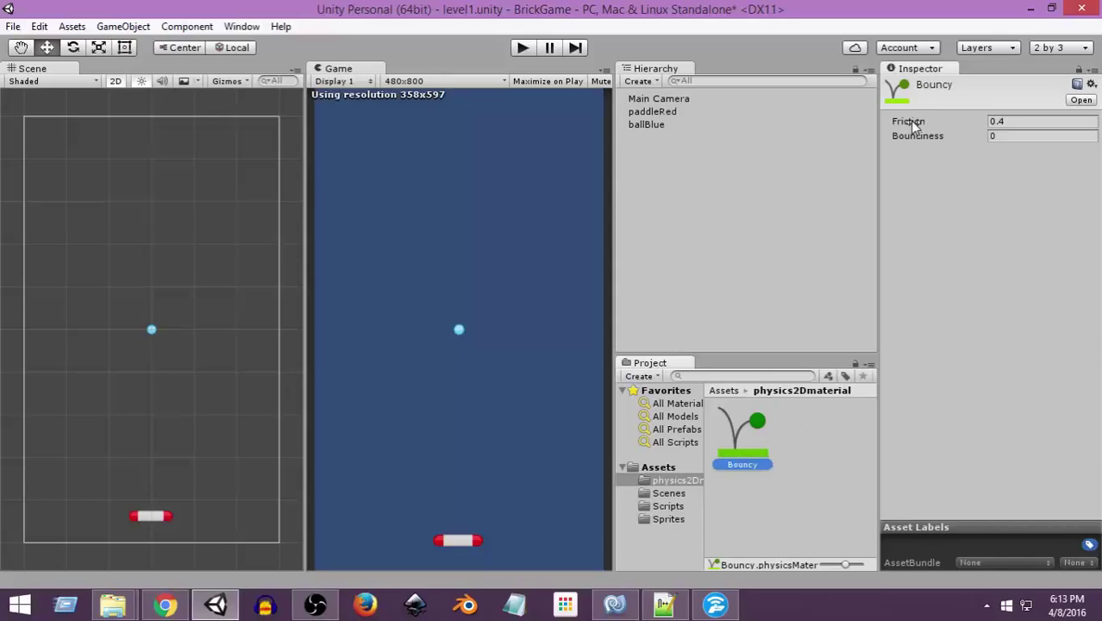
# Step: Set the Bouncy material's Friction to 0 and Bounciness to 1
pyautogui.click(972, 124)
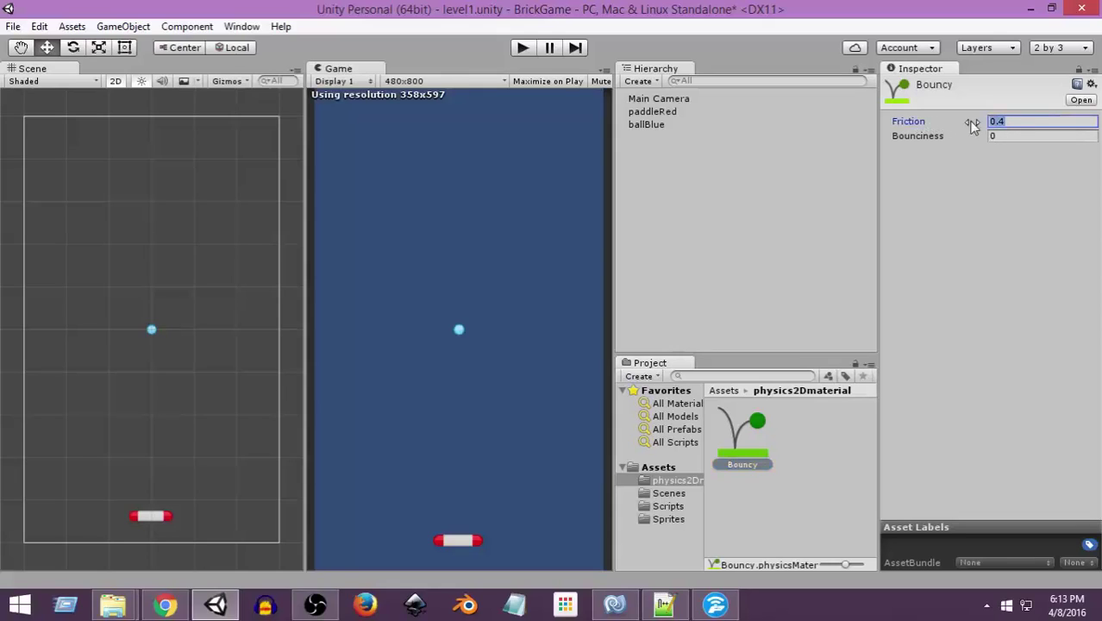
pyautogui.write('0')
pyautogui.click(992, 136)
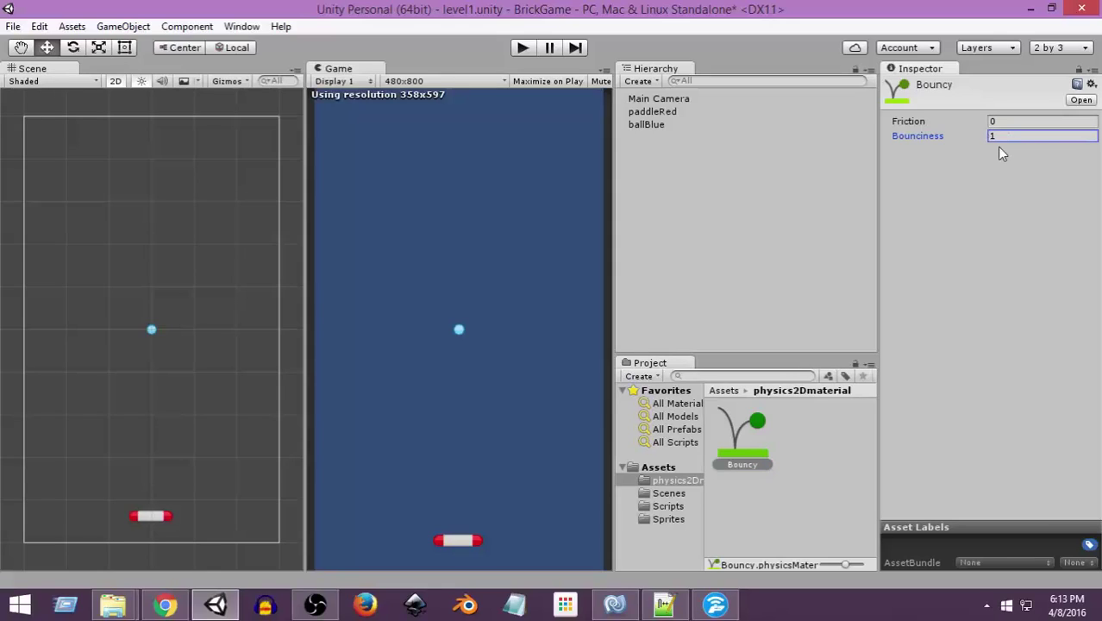
pyautogui.press('Return')
# Step: Drag the Bouncy material into the Material slot of ballBlue's Circle Collider 2D
pyautogui.click(646, 126)
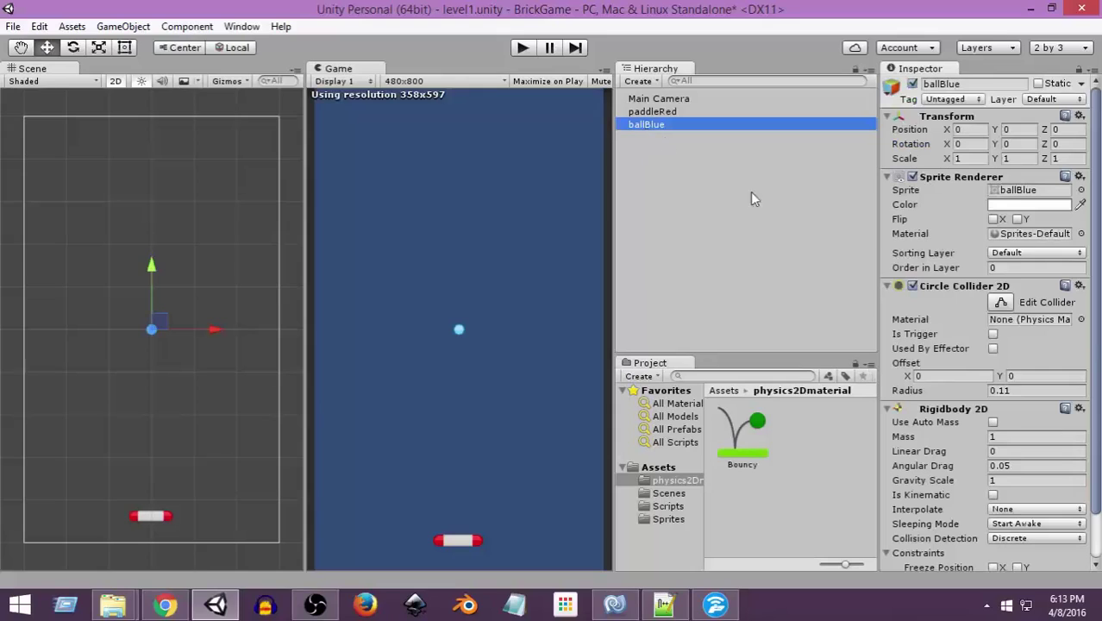
pyautogui.scroll(-3, 923, 249)
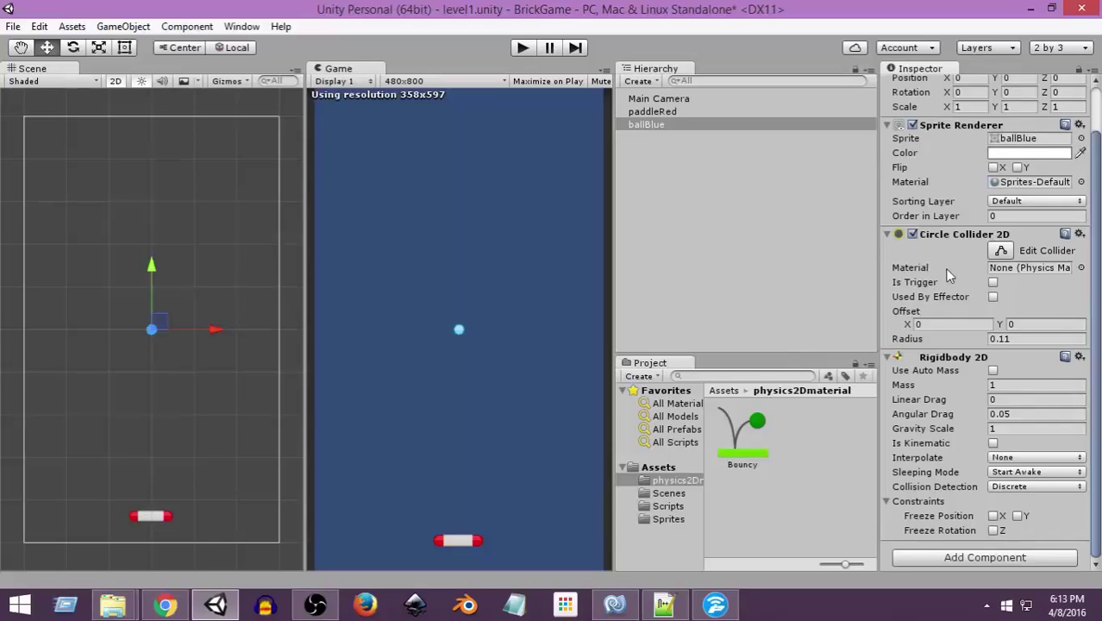
pyautogui.moveTo(744, 455); pyautogui.dragTo(1033, 267)
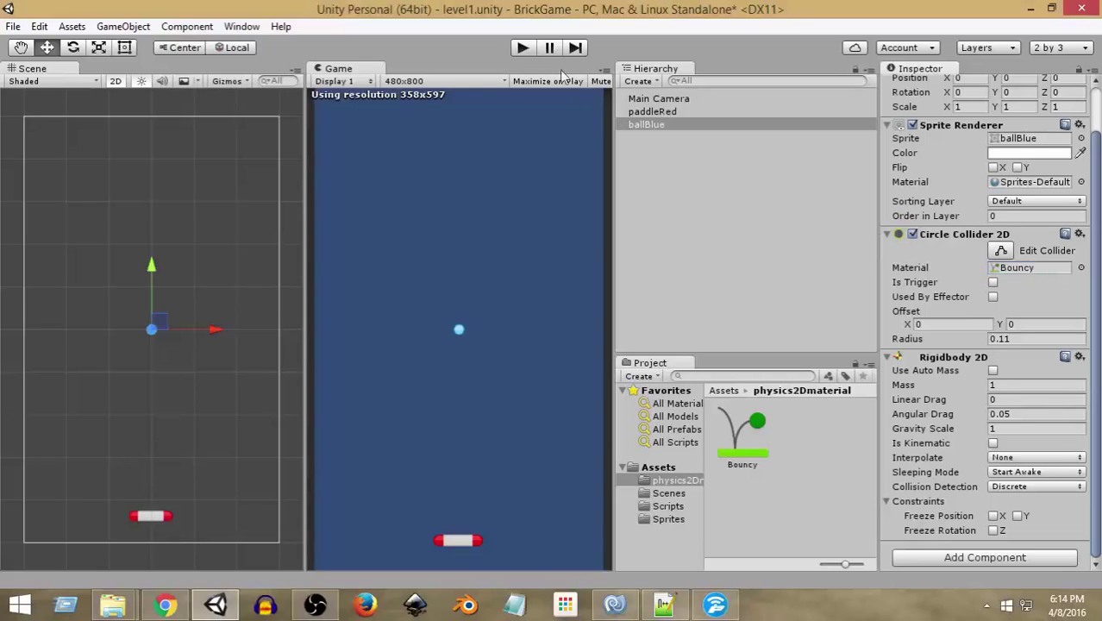
# Step: Enter Play mode to watch the blue ball bounce on the red paddle
pyautogui.click(522, 48)
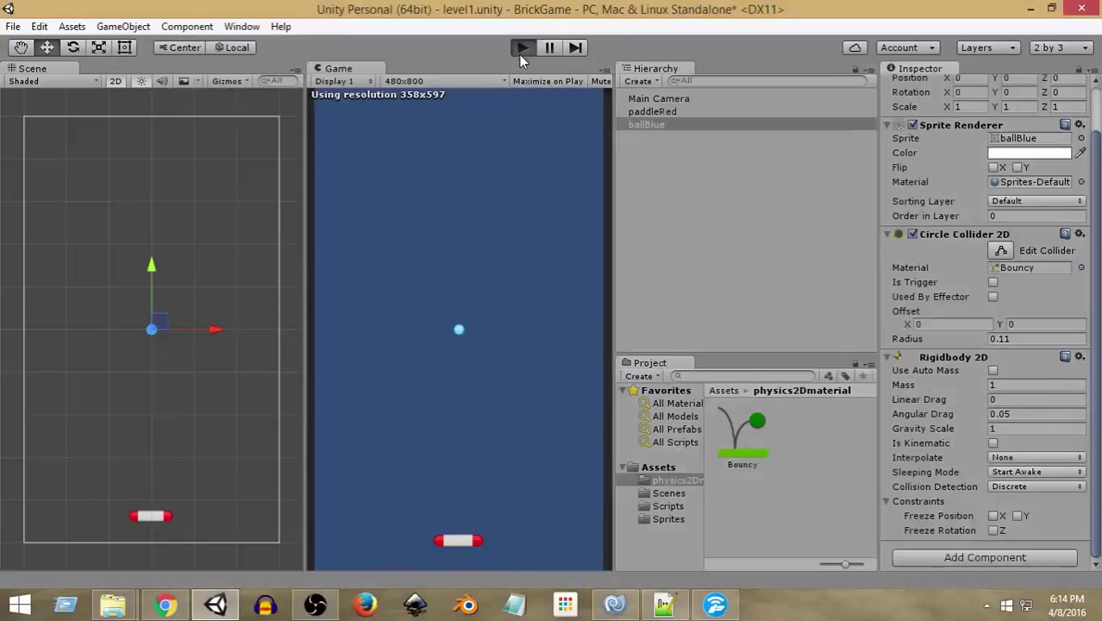